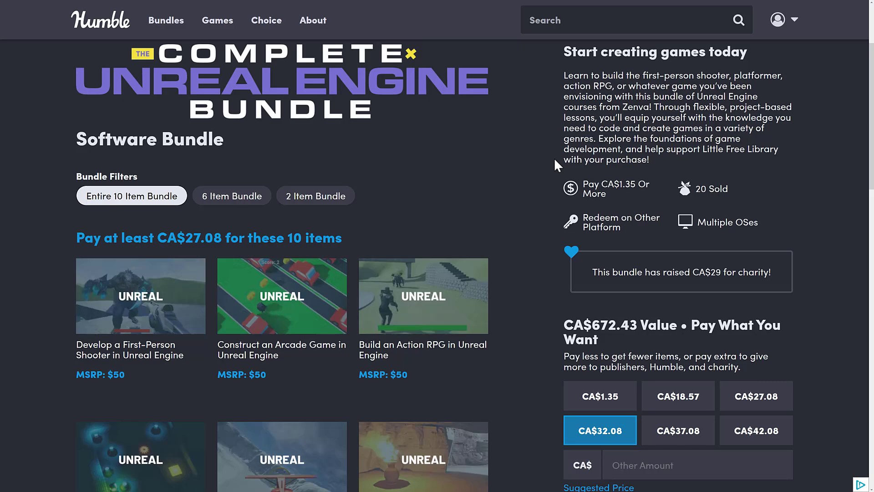
scroll(544, 158, down, 2)
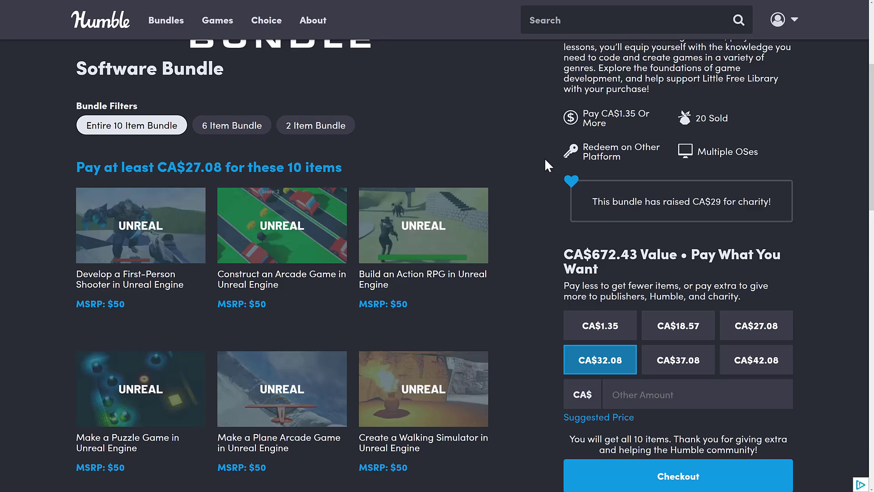
scroll(544, 158, down, 2)
scroll(540, 154, up, 4)
click(313, 162)
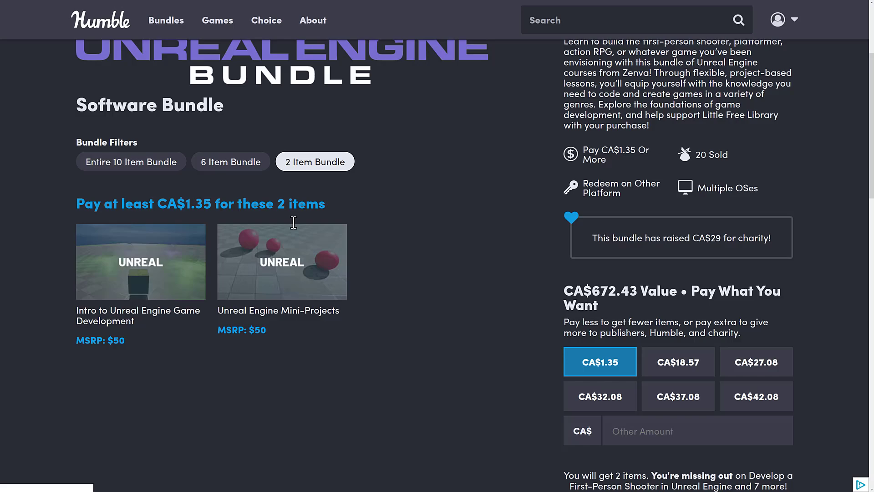
click(281, 262)
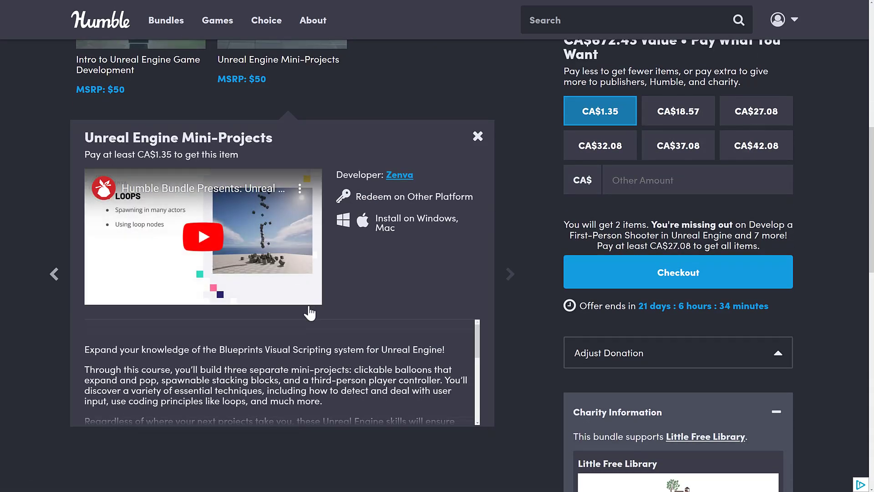
scroll(319, 347, down, 2)
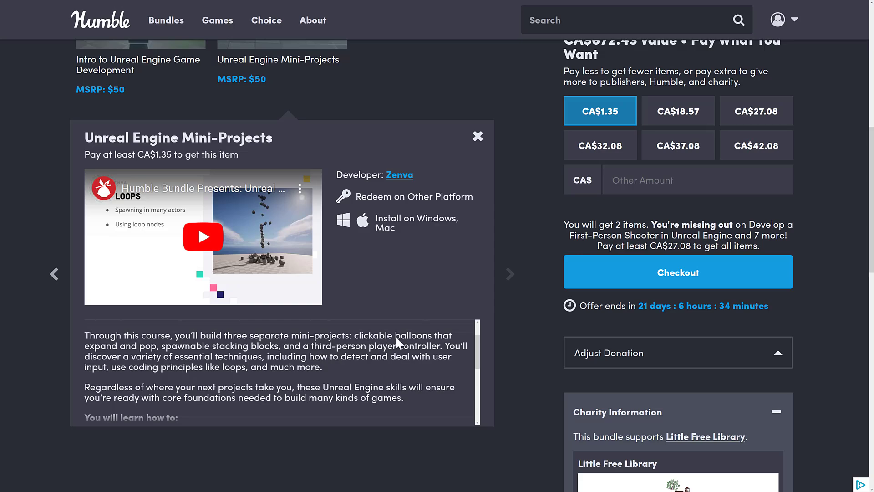
scroll(396, 336, down, 2)
scroll(396, 336, up, 2)
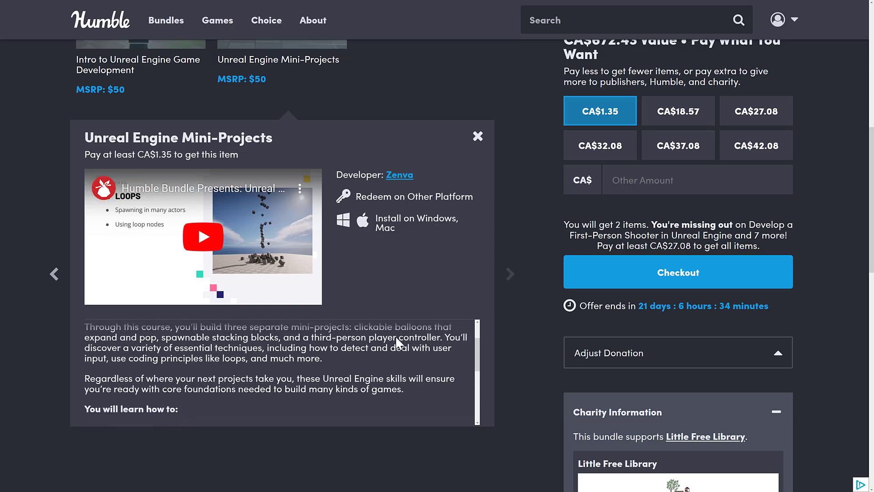
scroll(396, 335, down, 2)
scroll(184, 361, down, 1)
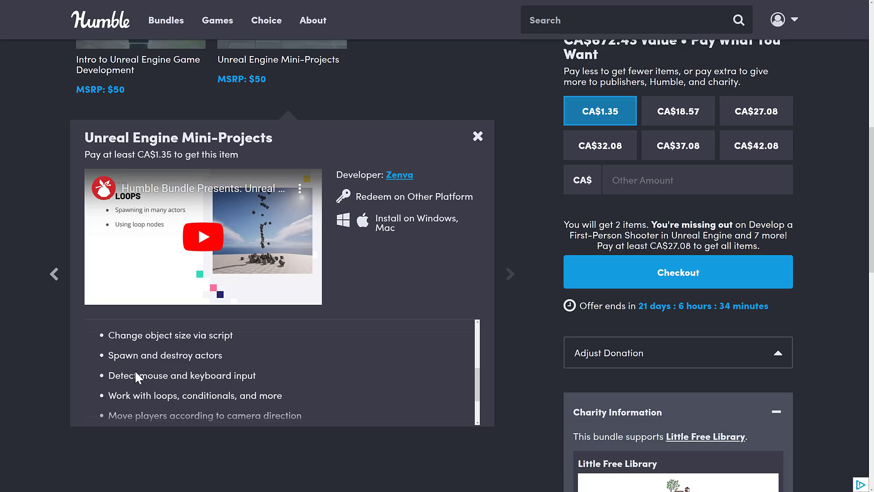
scroll(134, 370, down, 1)
scroll(168, 343, down, 1)
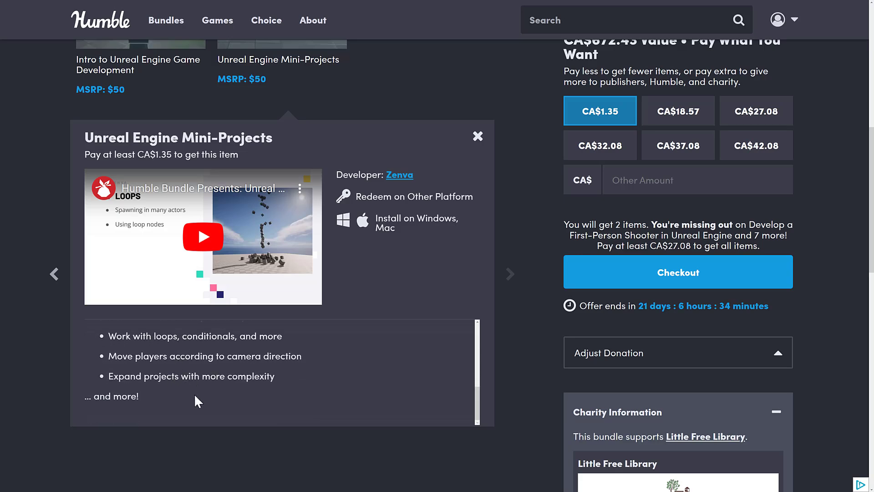
scroll(194, 393, up, 2)
scroll(287, 385, up, 2)
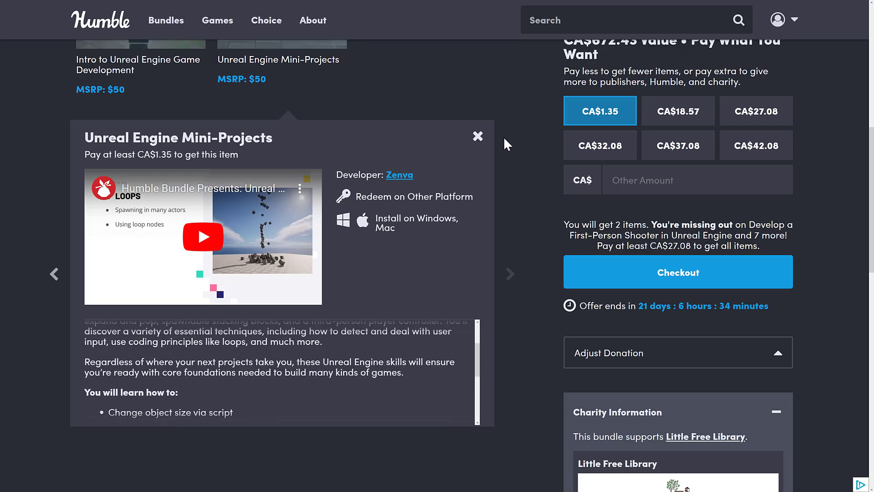
click(478, 137)
scroll(432, 232, up, 3)
scroll(433, 232, up, 2)
scroll(432, 232, up, 1)
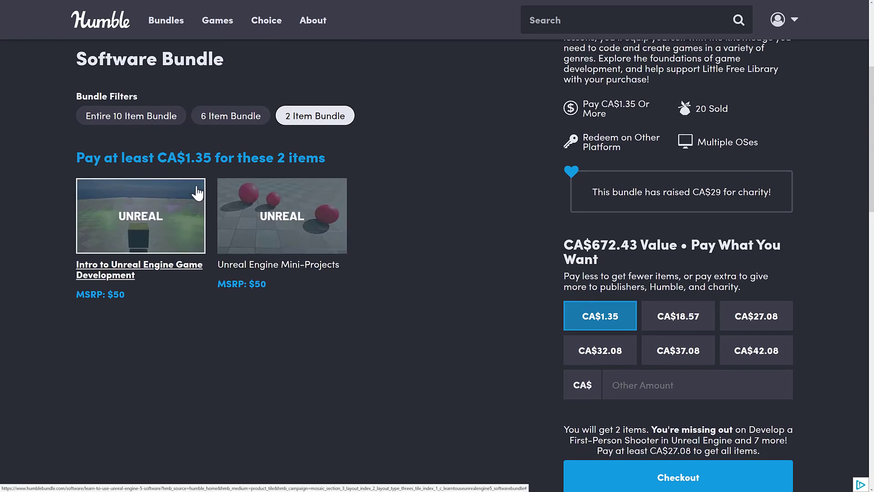
Filter the bundle to its 6-item tier, six Unreal courses at CA$18.57.
click(231, 115)
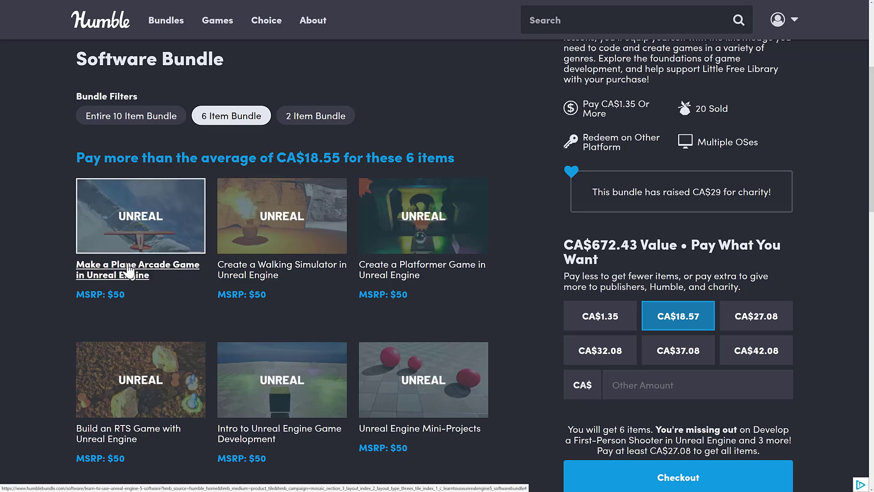
Show the entire 10-item Unreal bundle tier priced at CA$27.08.
click(140, 117)
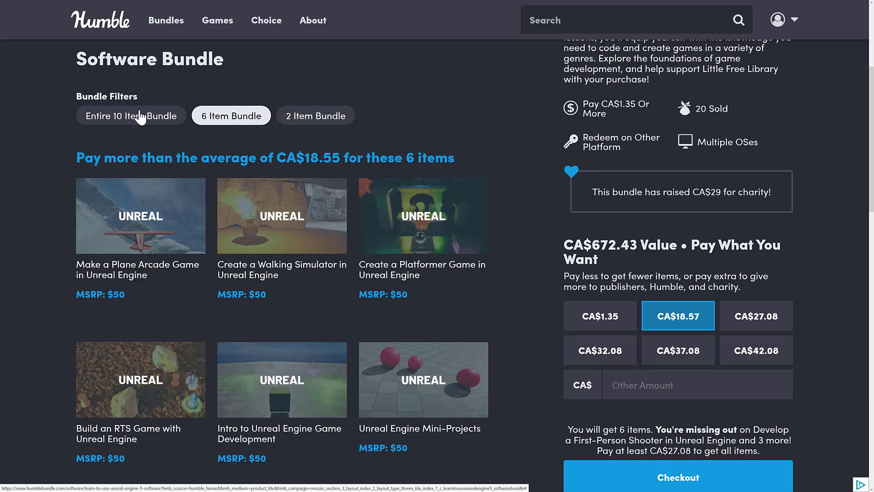
scroll(409, 288, down, 1)
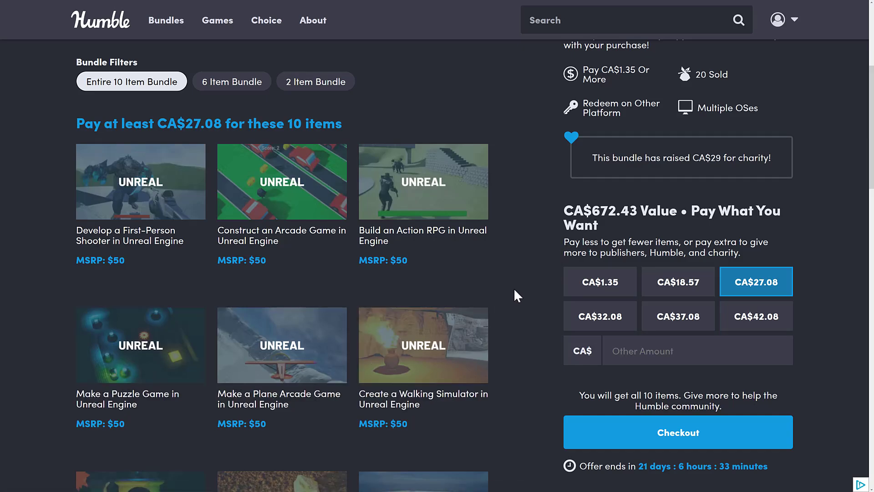
Switch to Zenva's Unreal Game Development Mini-Degree tab.
key(ctrl+Tab)
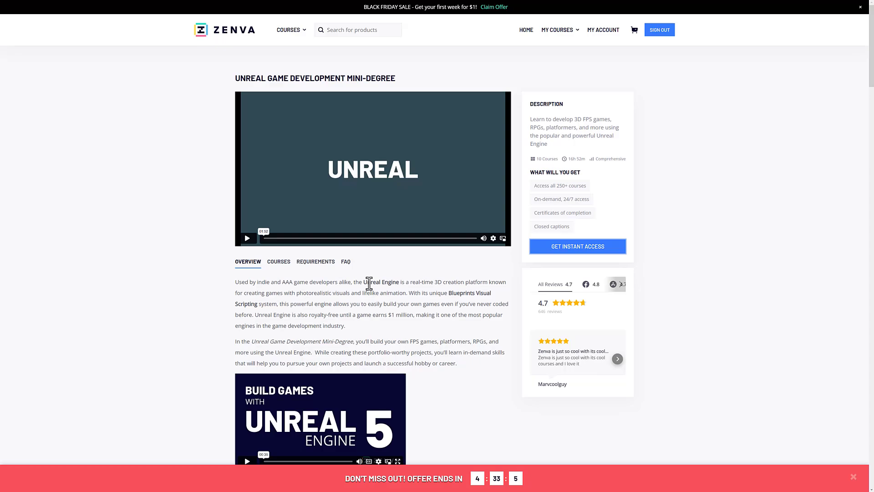
scroll(368, 284, down, 1)
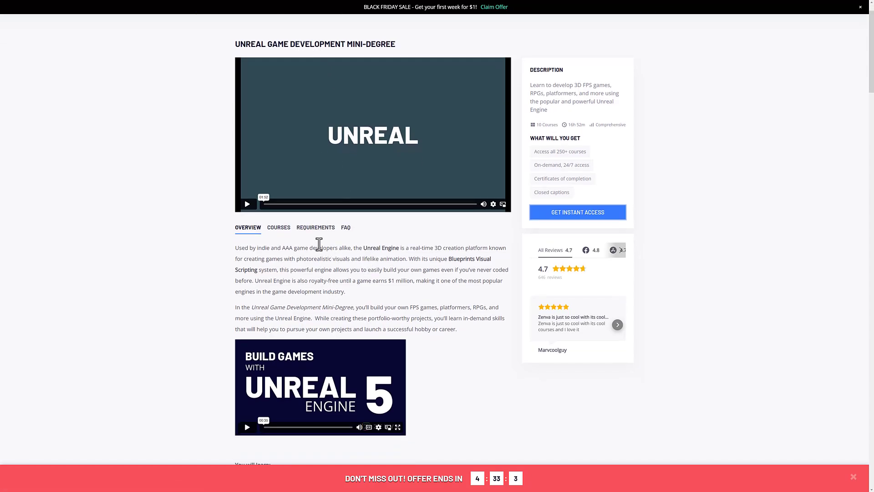
click(279, 227)
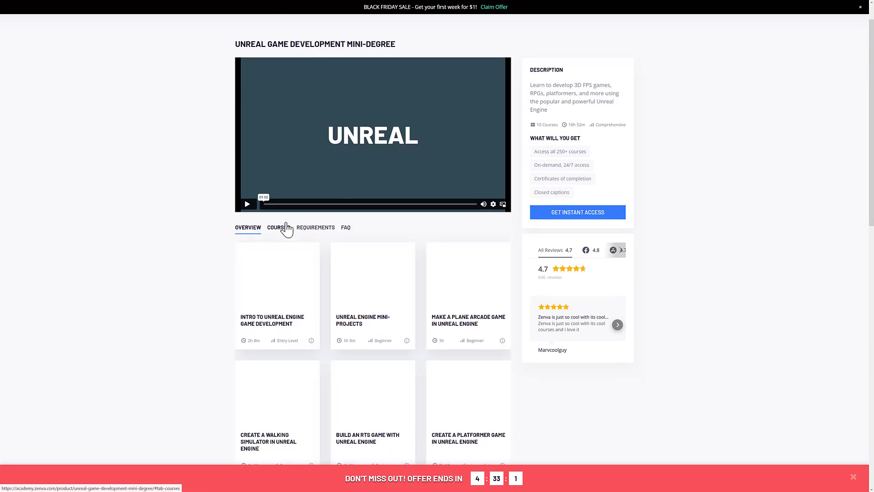
scroll(437, 298, down, 3)
scroll(438, 298, down, 2)
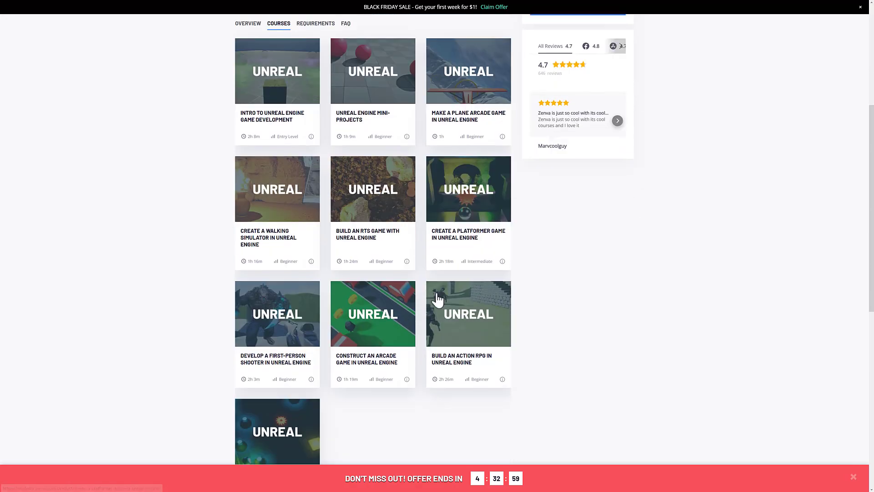
scroll(438, 299, up, 2)
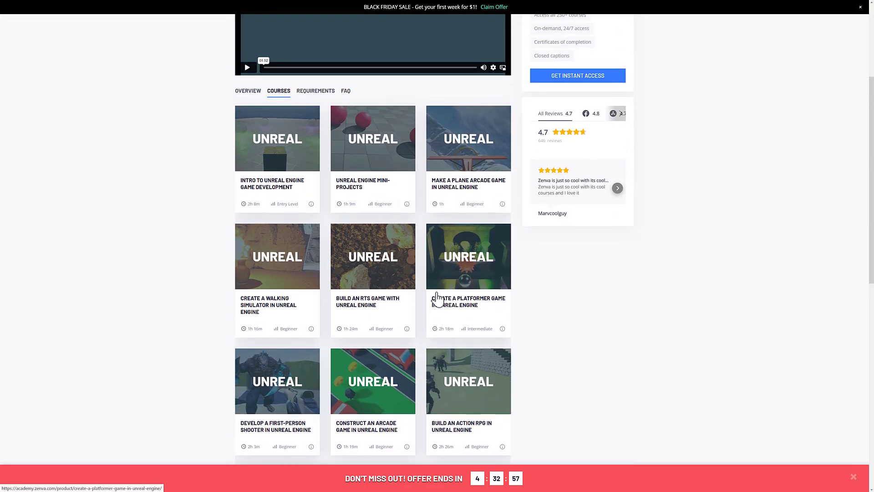
scroll(437, 299, up, 1)
scroll(438, 299, up, 2)
scroll(341, 288, up, 1)
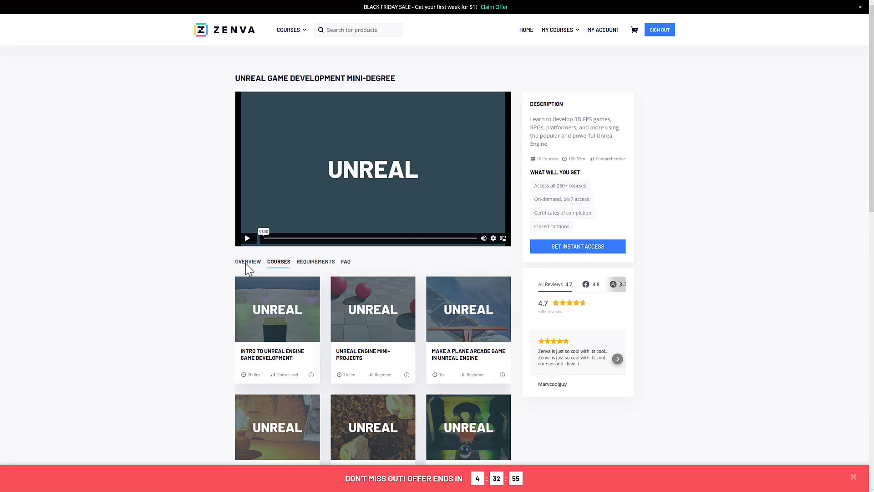
click(250, 265)
scroll(456, 321, down, 3)
scroll(456, 322, down, 3)
scroll(456, 321, down, 3)
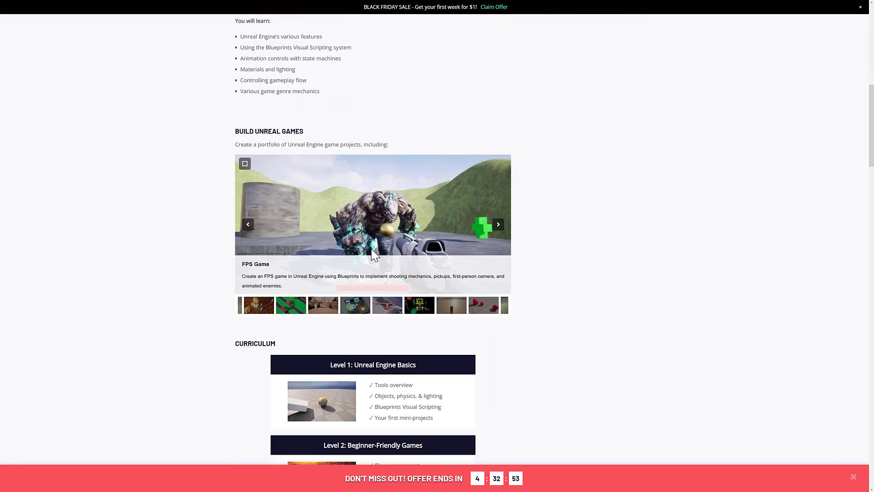
scroll(410, 287, down, 3)
scroll(362, 250, down, 2)
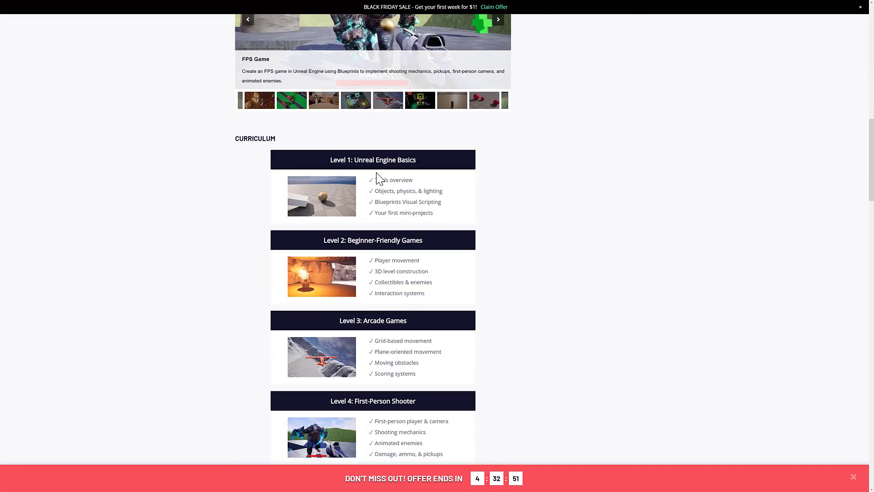
scroll(382, 205, down, 2)
scroll(387, 201, down, 1)
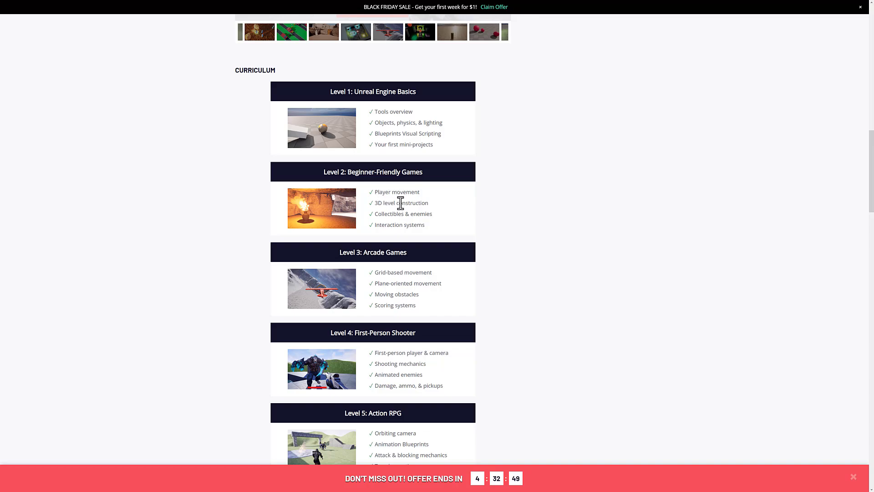
scroll(418, 226, down, 1)
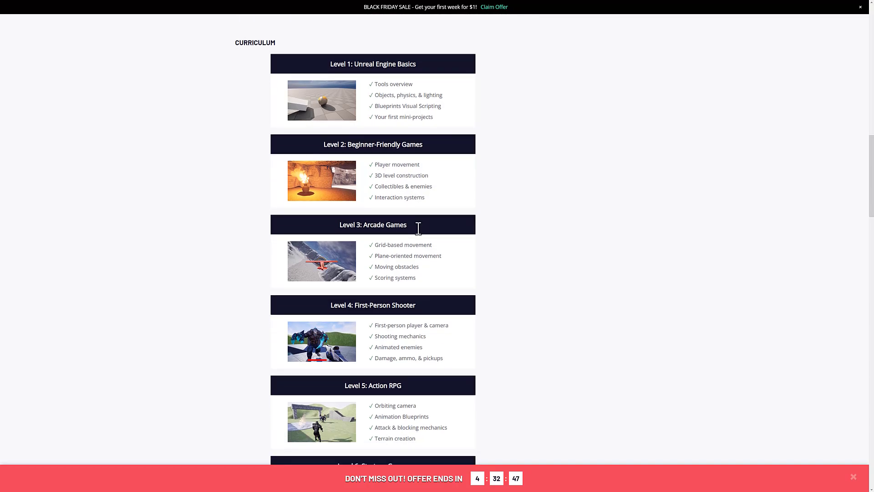
scroll(418, 226, down, 1)
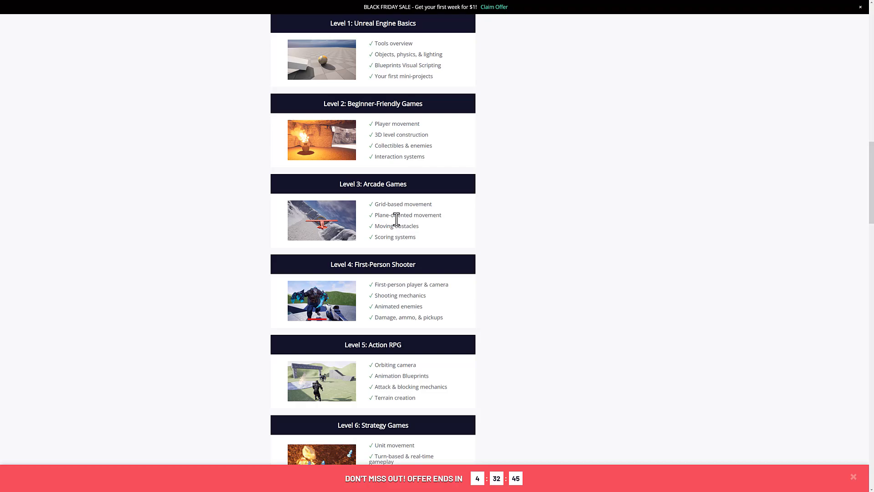
scroll(403, 236, down, 1)
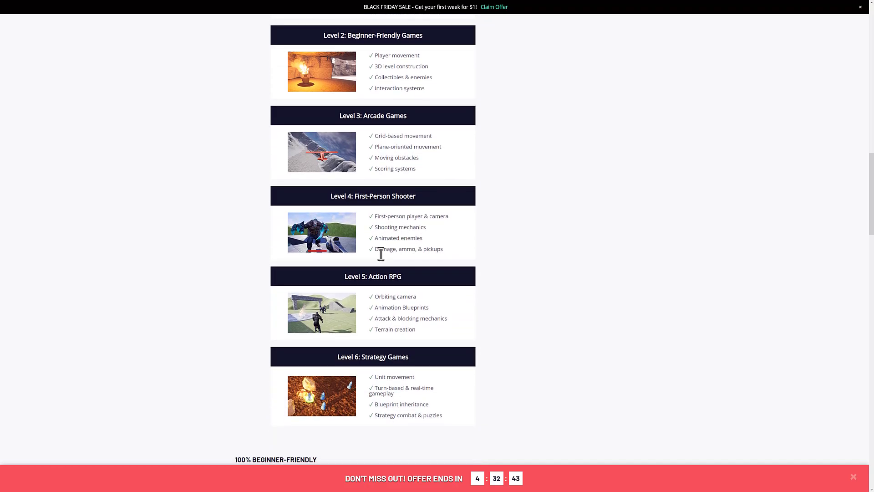
scroll(390, 230, down, 1)
scroll(389, 239, up, 1)
scroll(389, 249, up, 2)
scroll(396, 250, up, 1)
scroll(400, 250, up, 2)
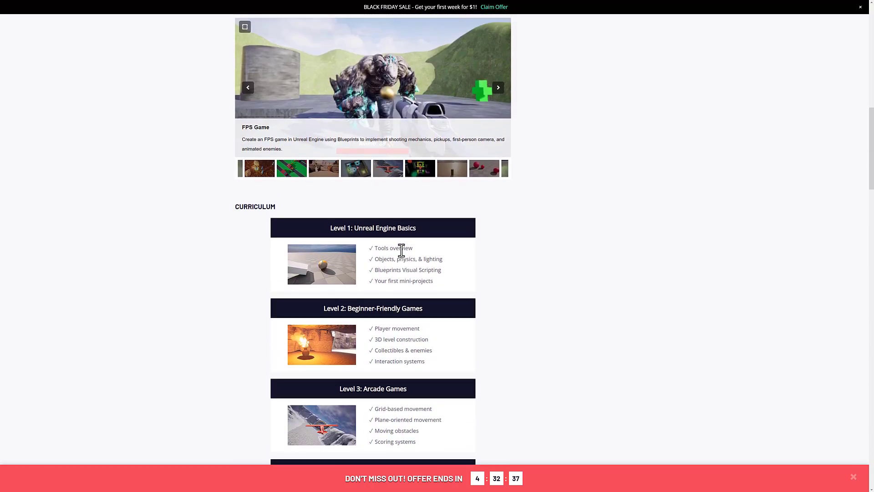
scroll(402, 251, up, 1)
scroll(401, 251, up, 1)
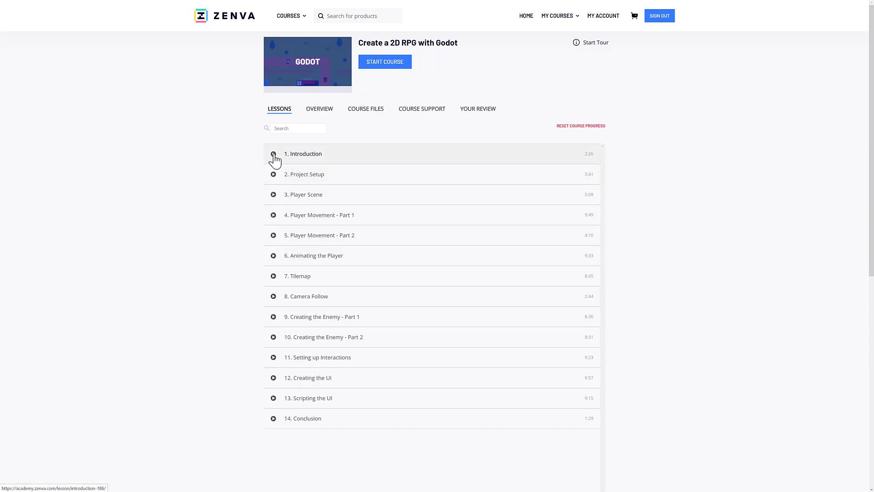
Play, pause and resume the Godot 2D RPG introduction lesson video.
click(275, 158)
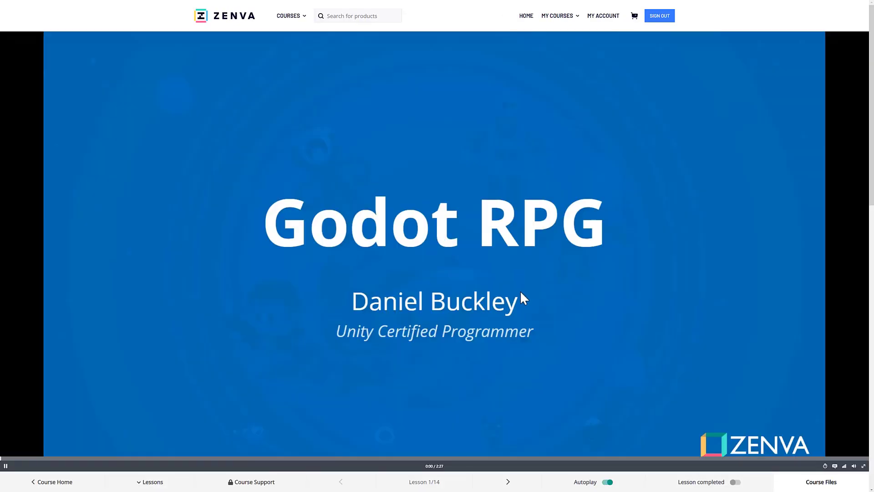
click(6, 465)
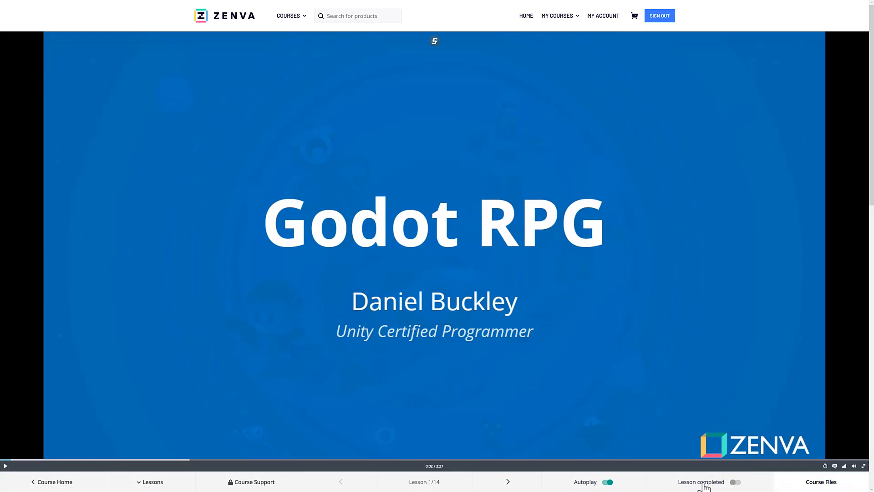
click(89, 471)
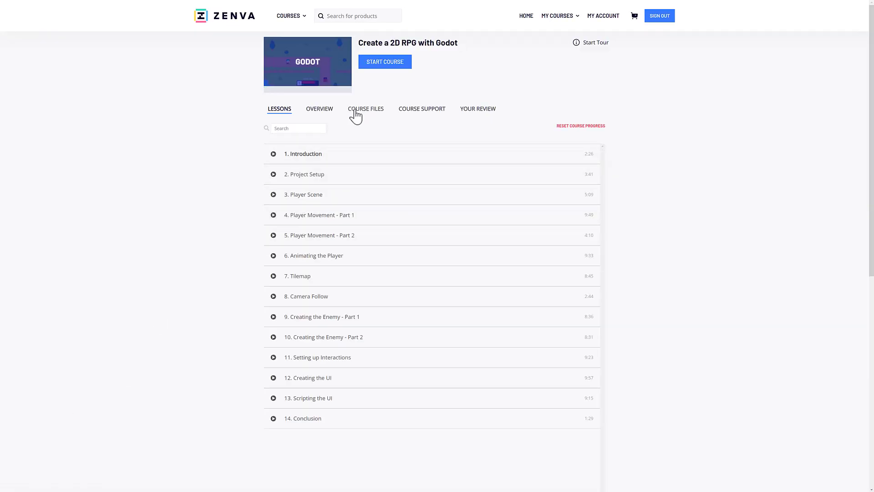
View the course files and support tabs, then the 14-lesson list.
click(368, 109)
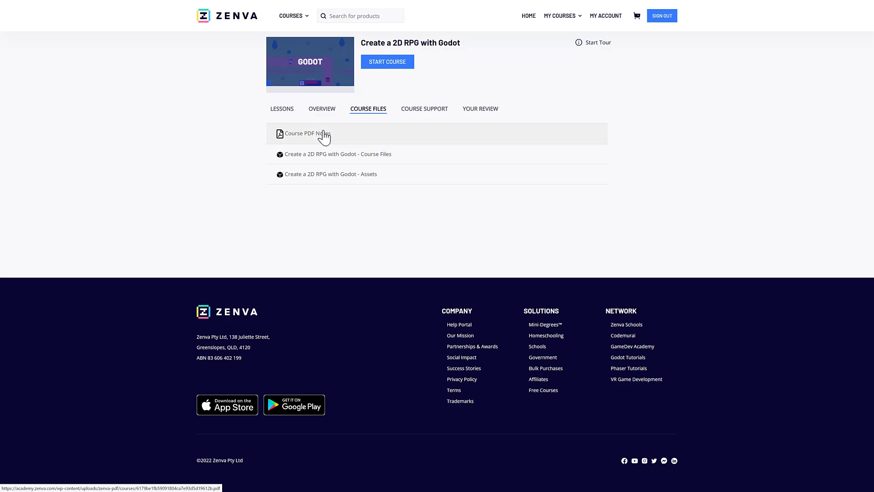
click(415, 108)
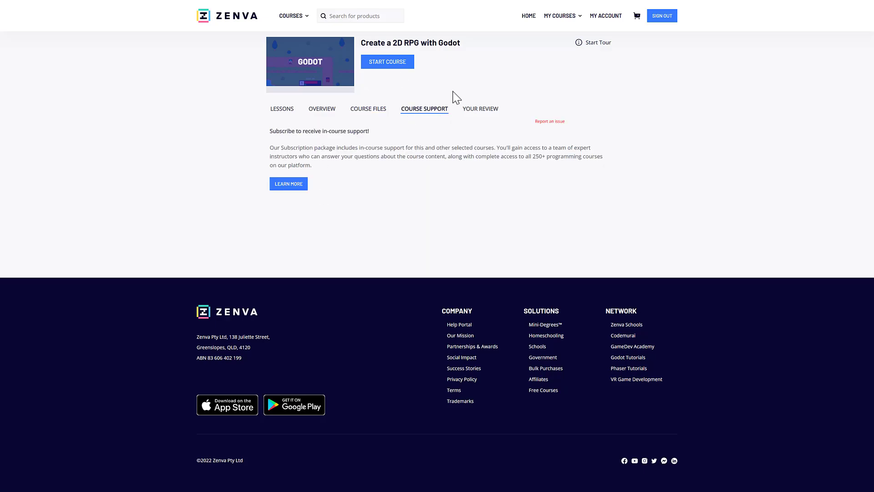
click(281, 109)
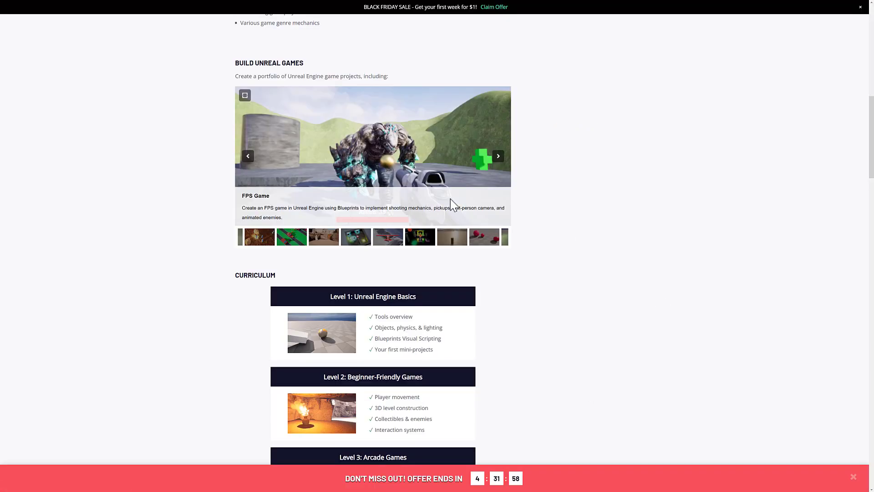
scroll(623, 279, up, 8)
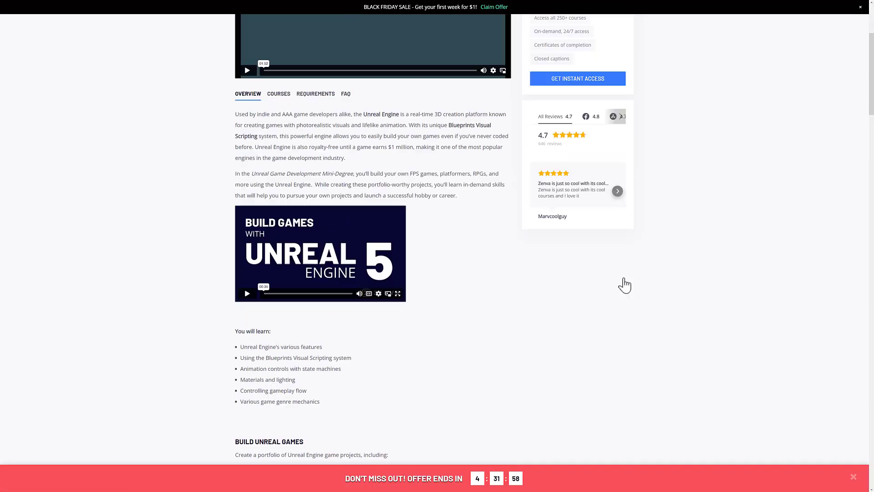
scroll(621, 279, up, 4)
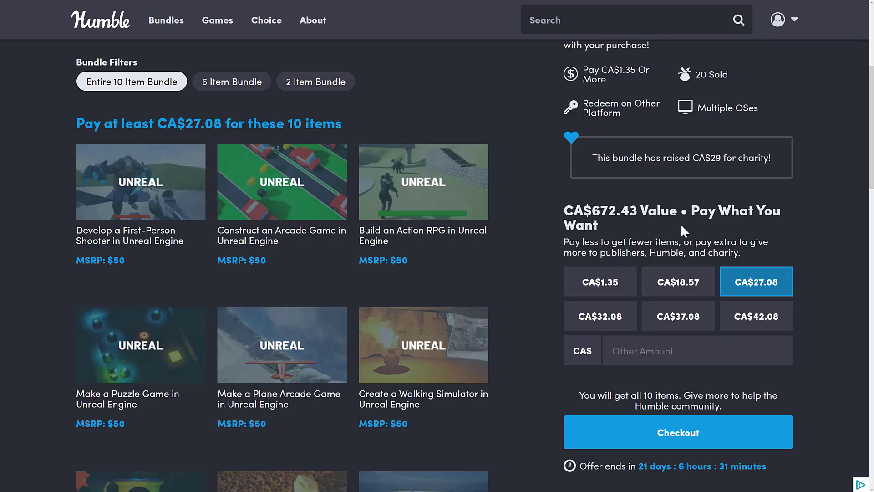
Highlight the 672 in Humble Bundle's CA$672.43 total bundle value.
double_click(600, 211)
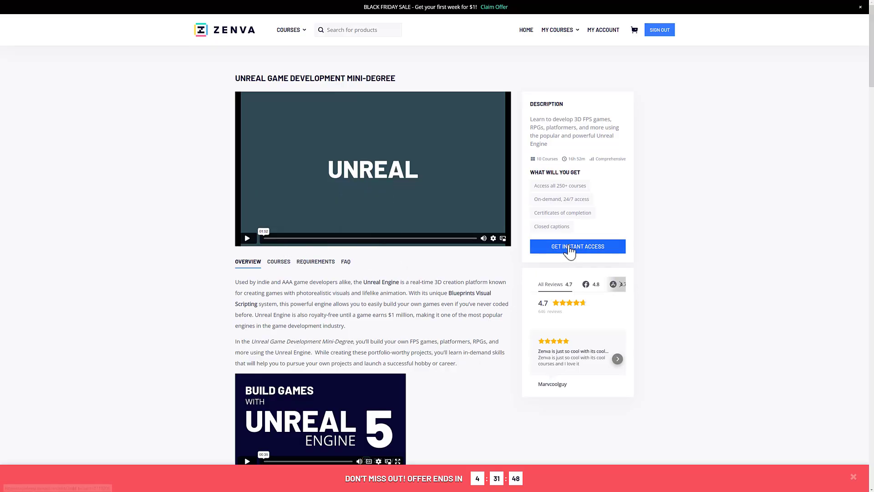
Start Zenva yearly subscription checkout and highlight its $168/year subtotal price.
click(570, 247)
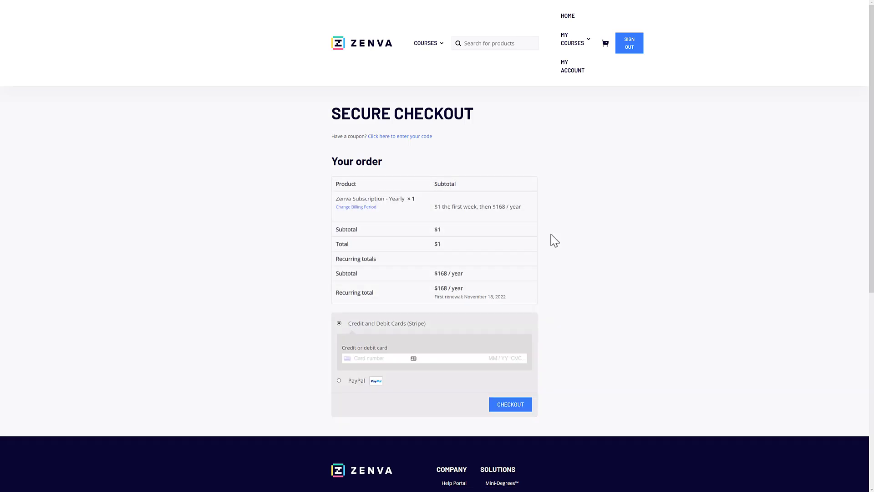
drag(433, 272, 479, 277)
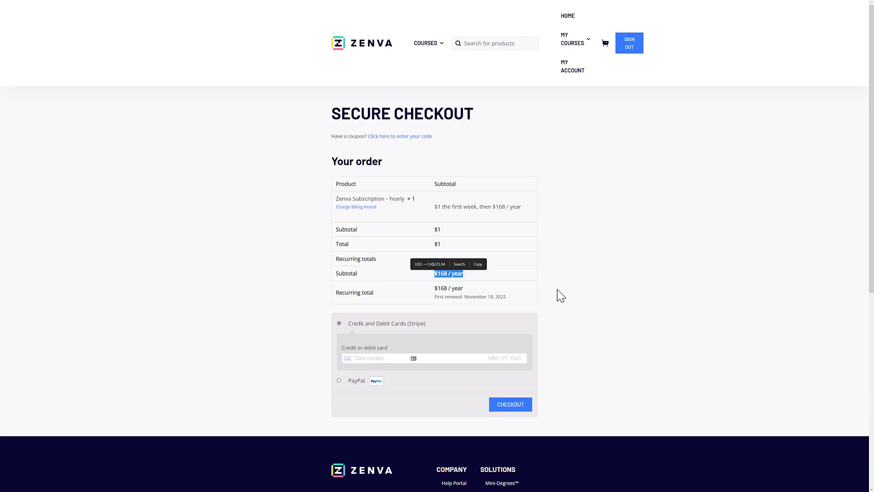
click(596, 280)
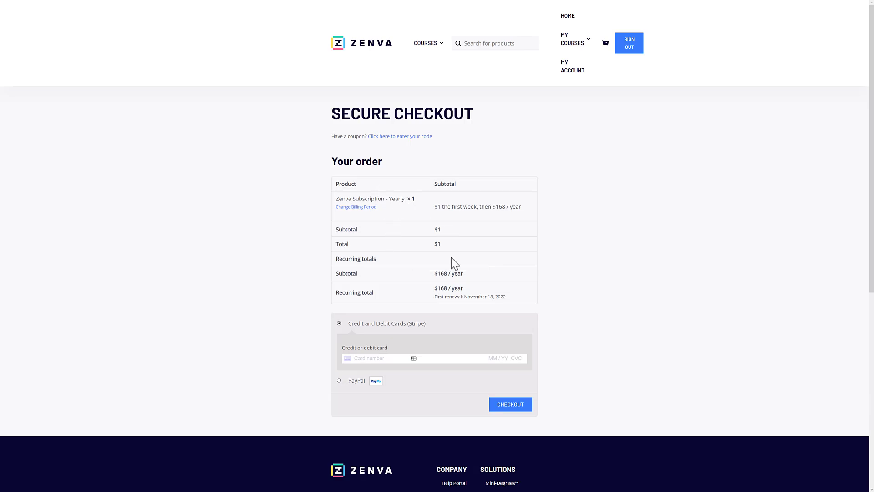
drag(466, 274, 410, 275)
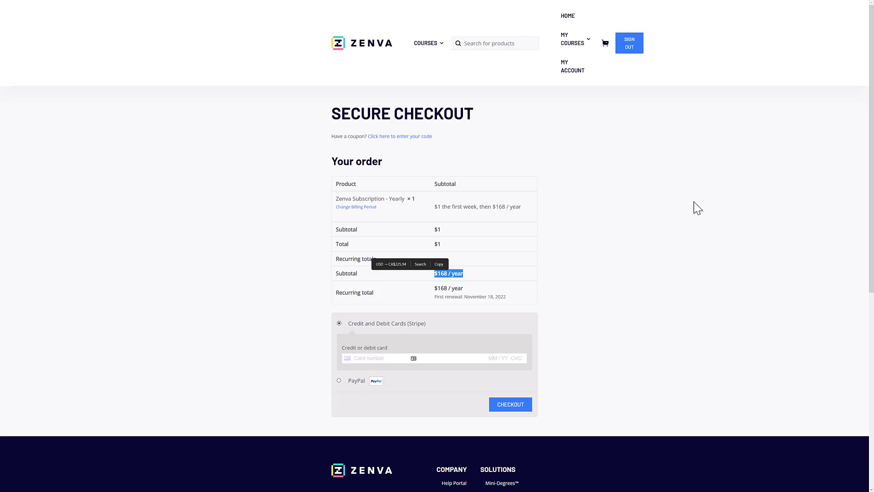
click(427, 270)
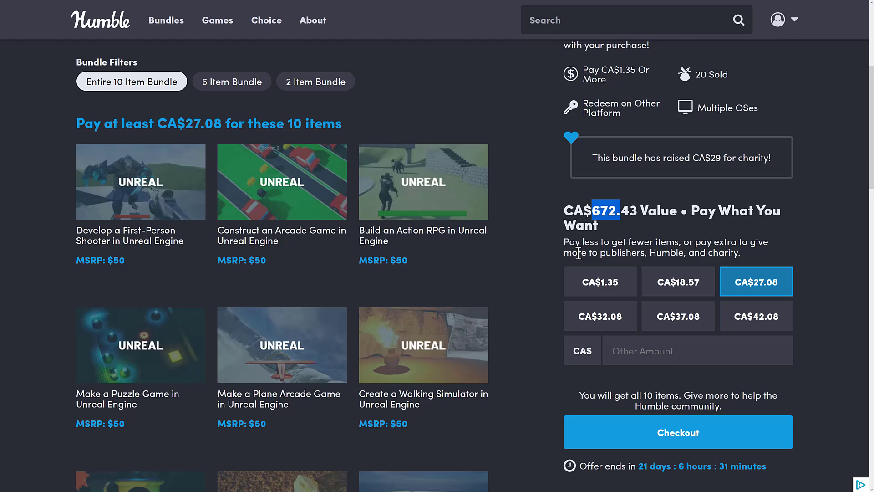
scroll(504, 264, up, 2)
scroll(504, 264, up, 1)
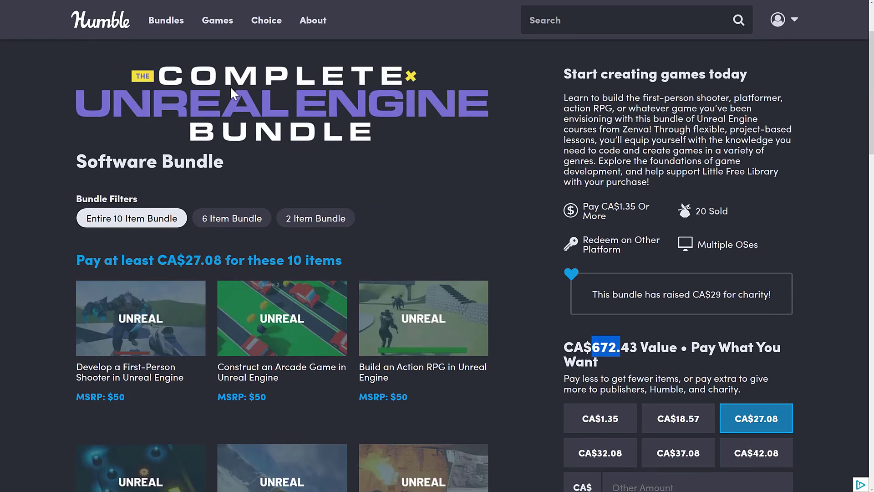
scroll(507, 289, down, 1)
click(508, 290)
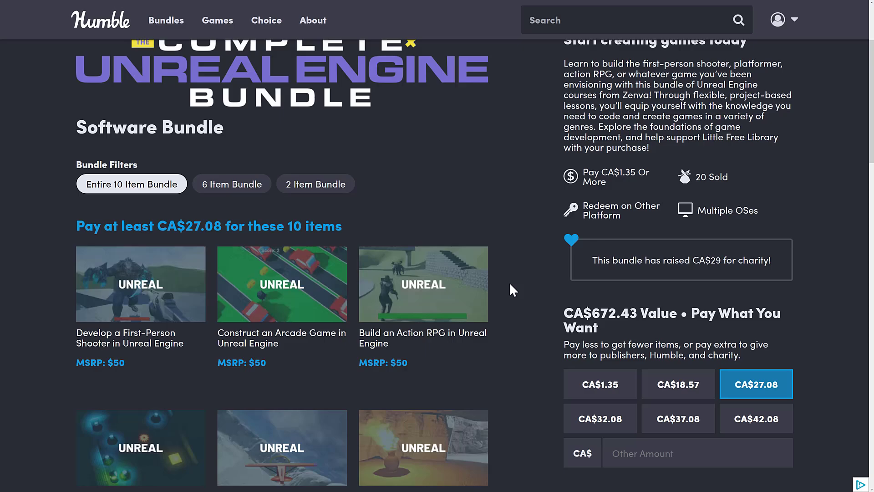
scroll(510, 282, down, 2)
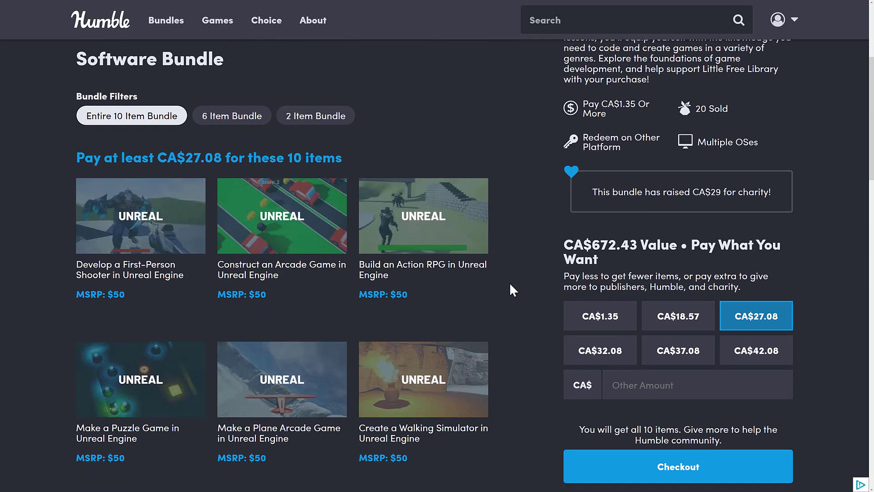
scroll(510, 282, down, 3)
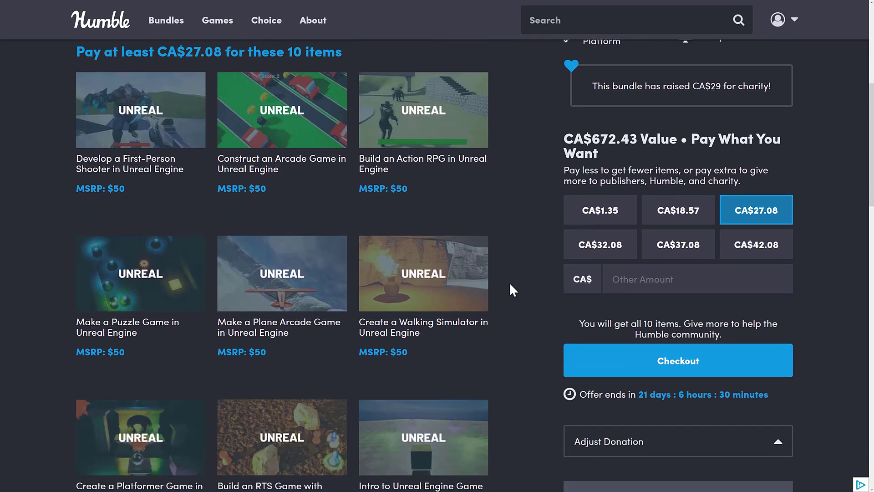
scroll(510, 282, down, 3)
scroll(509, 282, down, 3)
scroll(509, 283, down, 2)
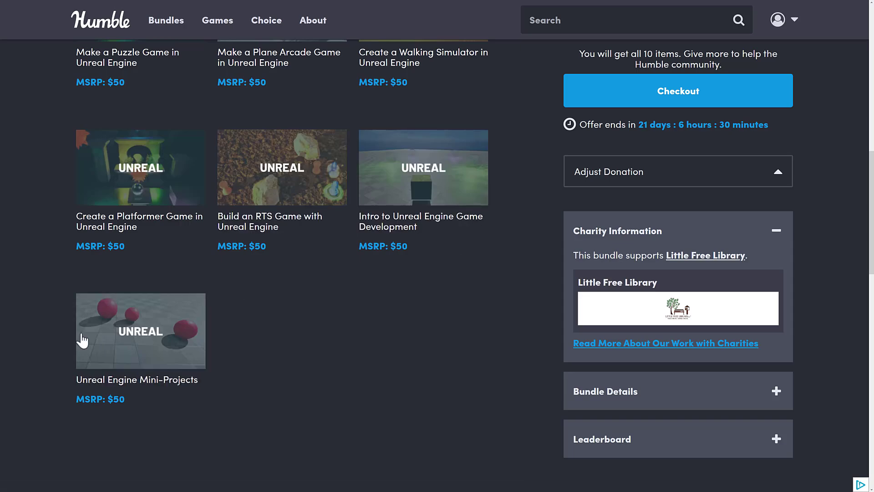
scroll(471, 239, up, 2)
scroll(314, 293, up, 1)
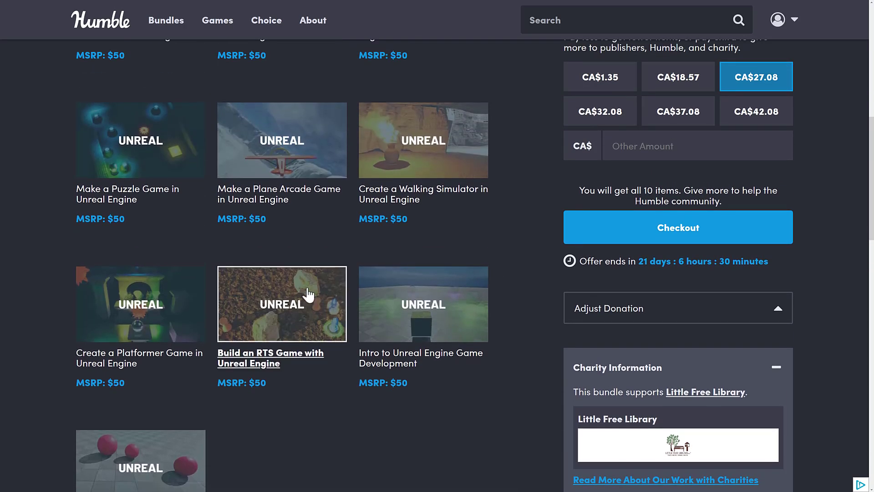
scroll(391, 381, down, 1)
scroll(391, 381, down, 1)
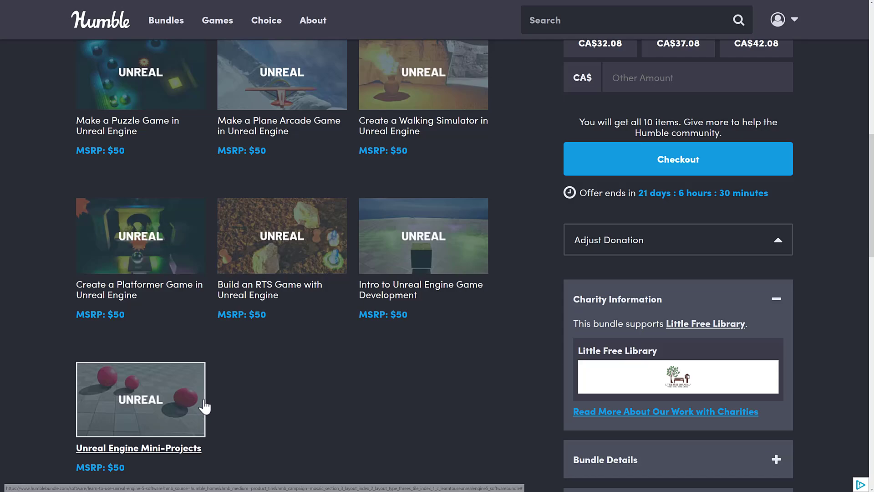
scroll(303, 362, down, 1)
scroll(303, 363, up, 1)
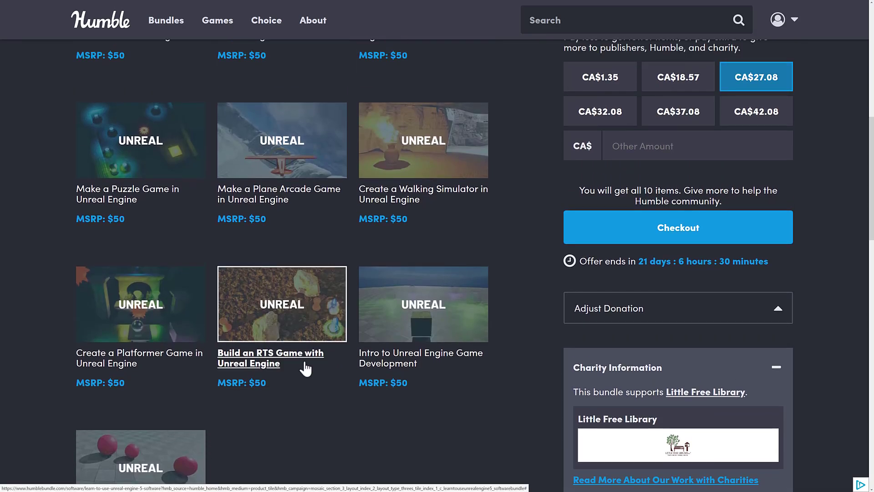
scroll(332, 352, up, 1)
scroll(287, 356, up, 1)
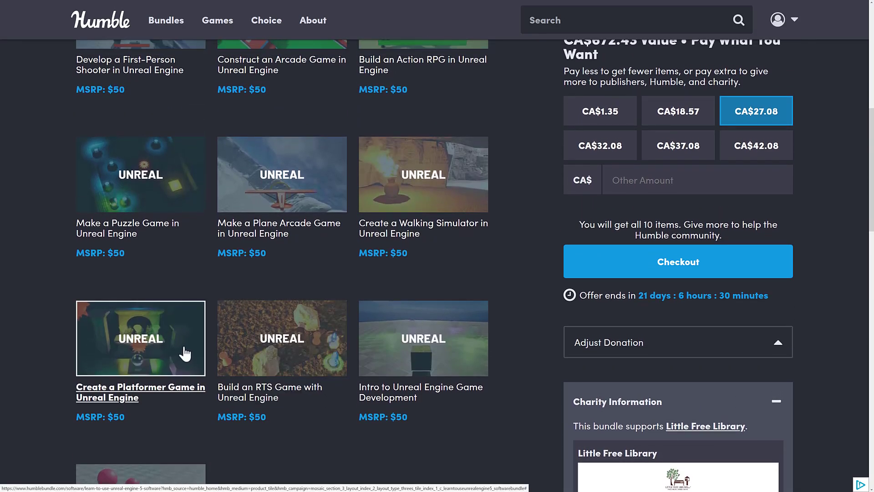
scroll(164, 342, up, 1)
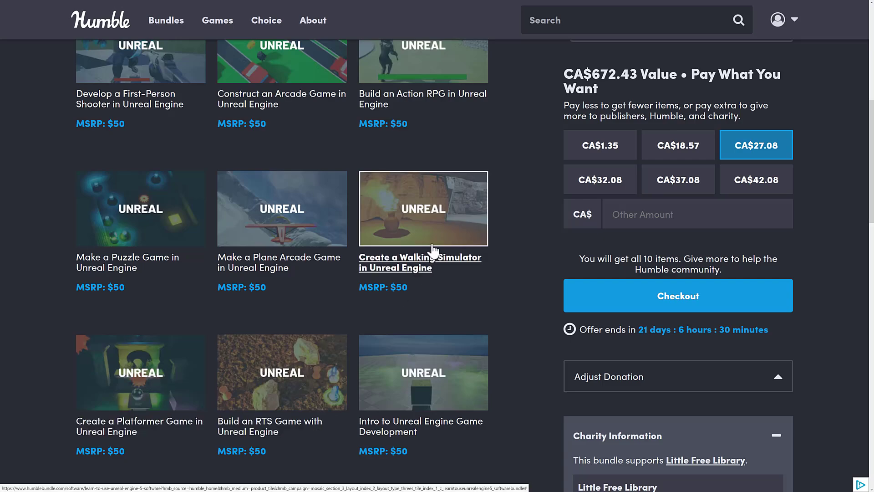
scroll(410, 259, up, 1)
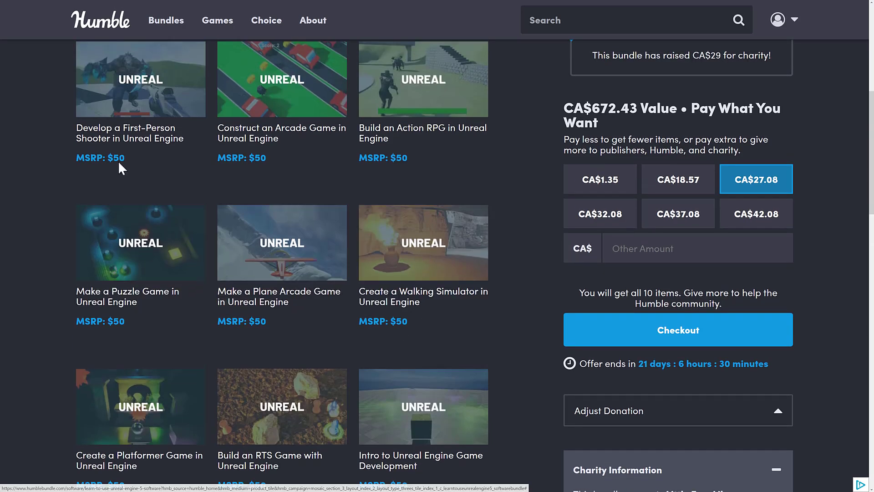
scroll(317, 246, up, 1)
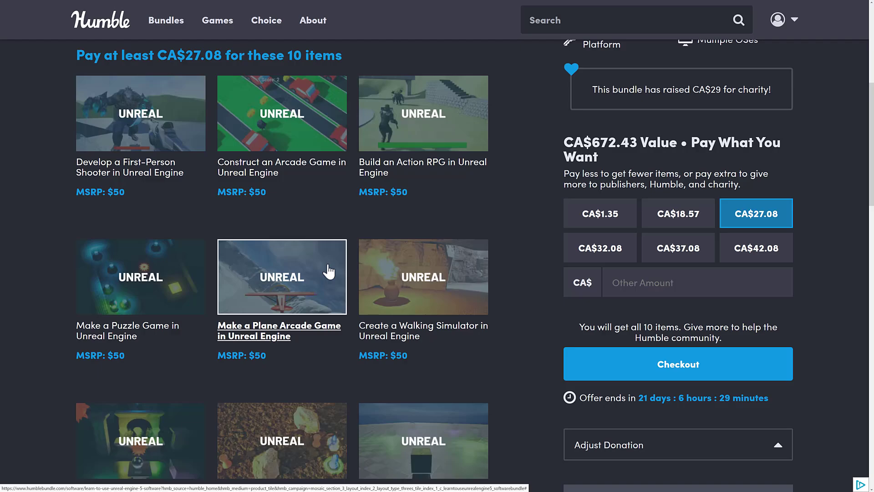
scroll(356, 246, up, 5)
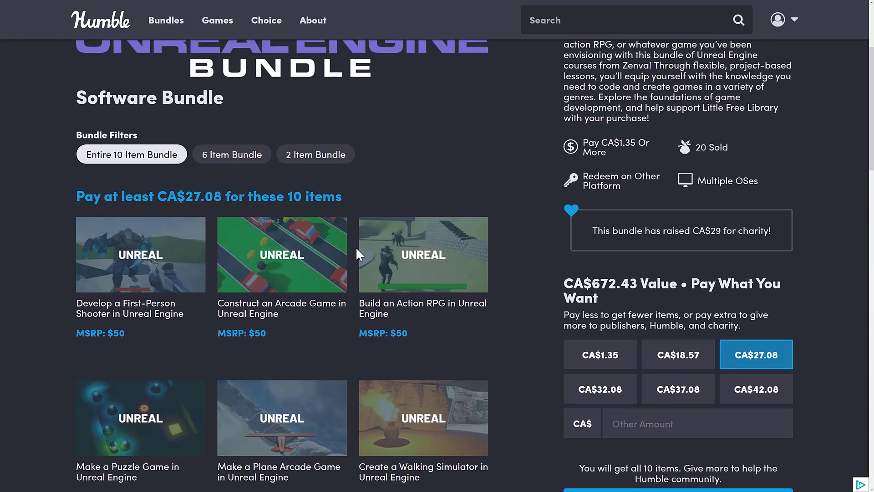
scroll(356, 247, up, 1)
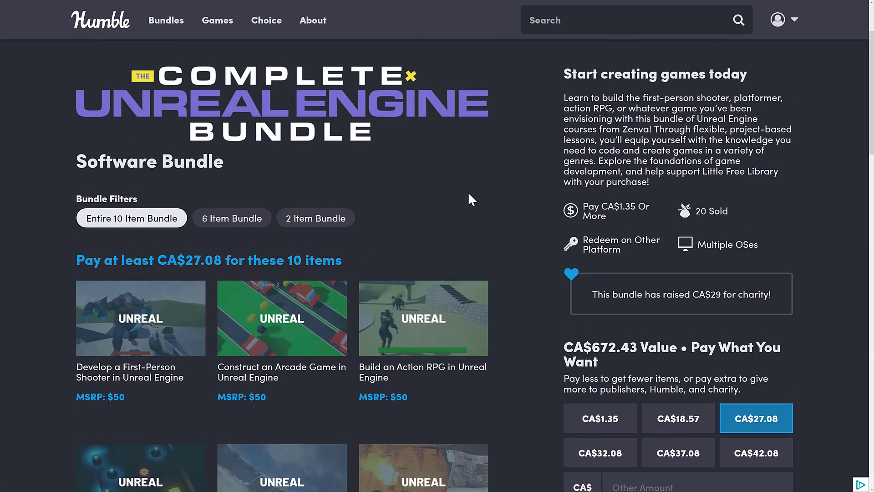